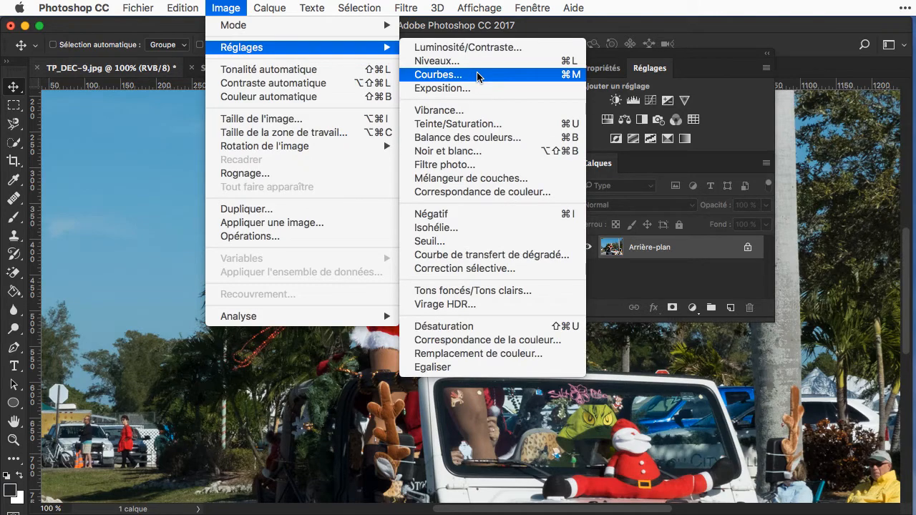
Step: Add a Curves adjustment layer above the Arrière-plan photo
{"action": "left_click", "coordinate": [734, 93]}
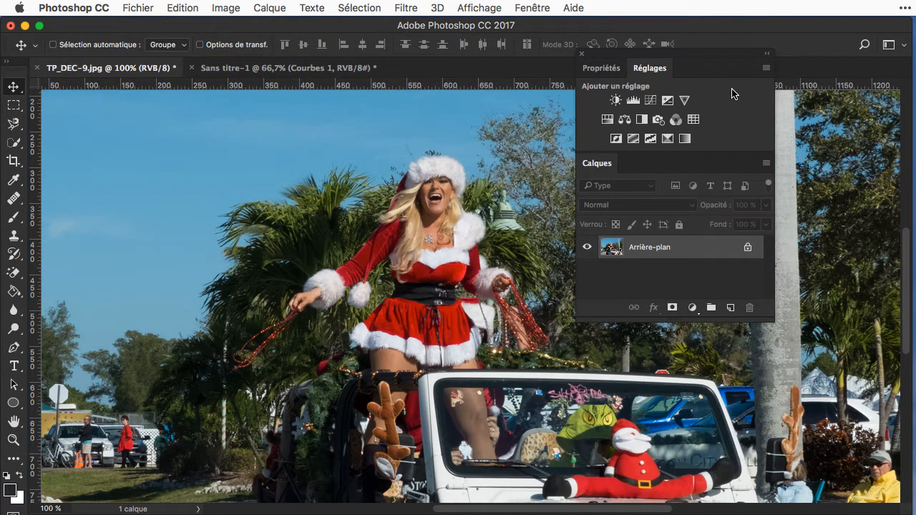
{"action": "left_click", "coordinate": [651, 102]}
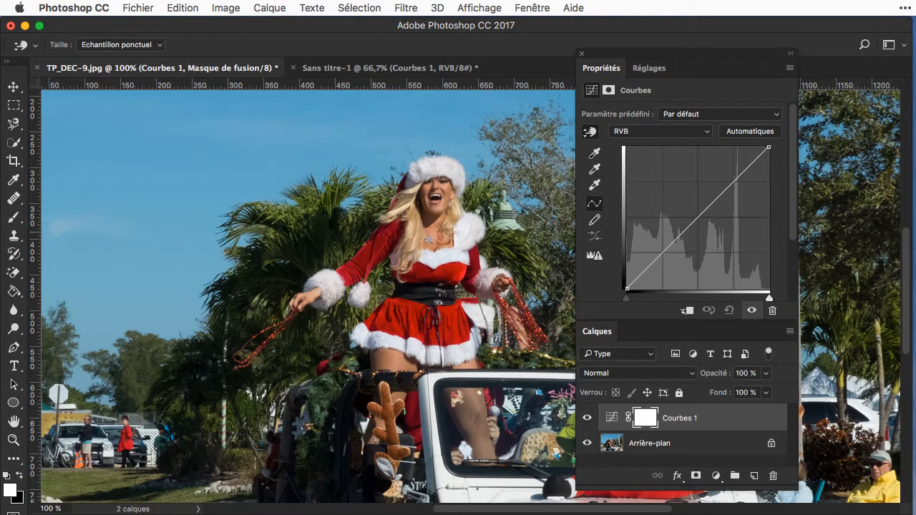
{"action": "left_click", "coordinate": [694, 221]}
{"action": "scroll", "coordinate": [308, 287], "scroll_direction": "right", "scroll_amount": 5}
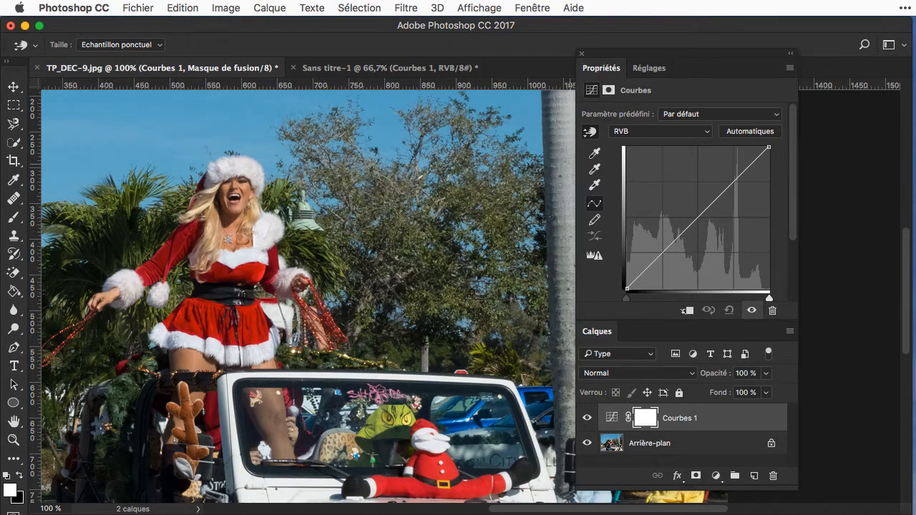
{"action": "scroll", "coordinate": [567, 146], "scroll_direction": "left", "scroll_amount": 2}
{"action": "scroll", "coordinate": [567, 147], "scroll_direction": "right", "scroll_amount": 2}
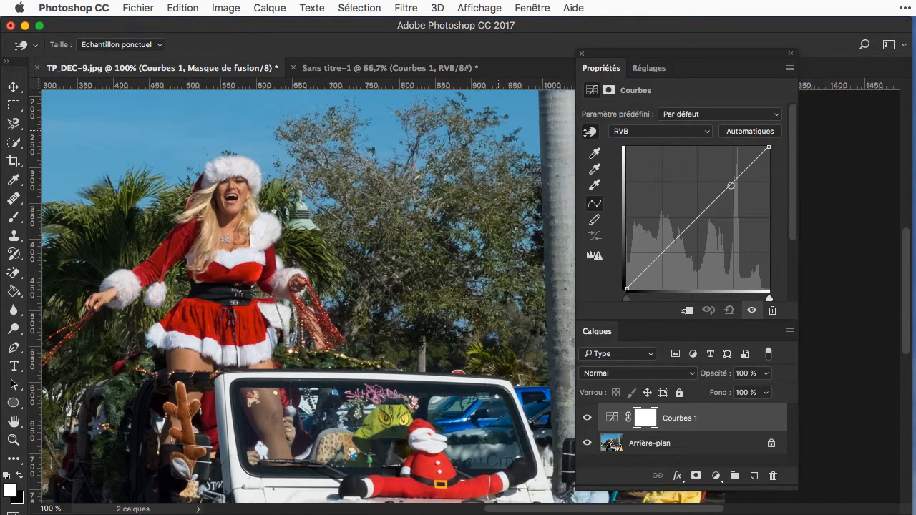
{"action": "scroll", "coordinate": [382, 297], "scroll_direction": "right", "scroll_amount": 1}
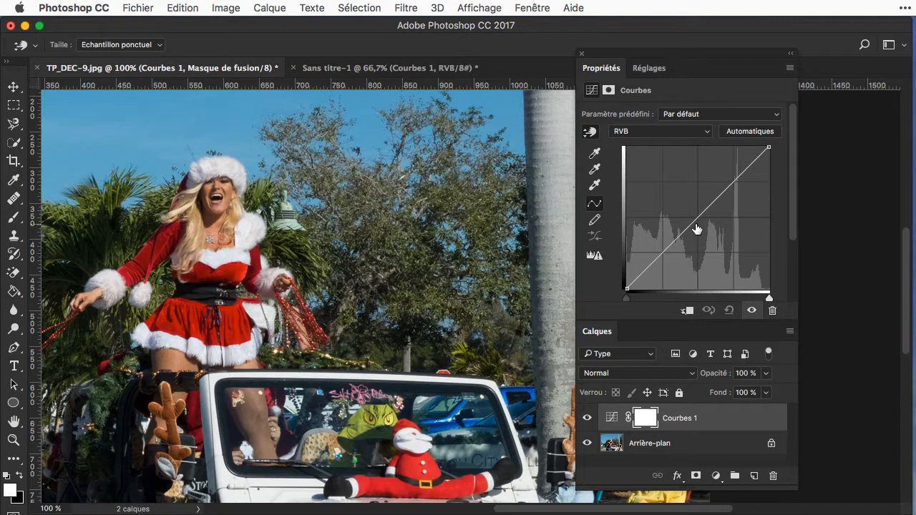
Step: Try raising the RVB curve's black point to about mid-height and return it to its original corner
{"action": "left_click", "coordinate": [667, 248]}
{"action": "left_click_drag", "start_coordinate": [628, 290], "coordinate": [624, 223]}
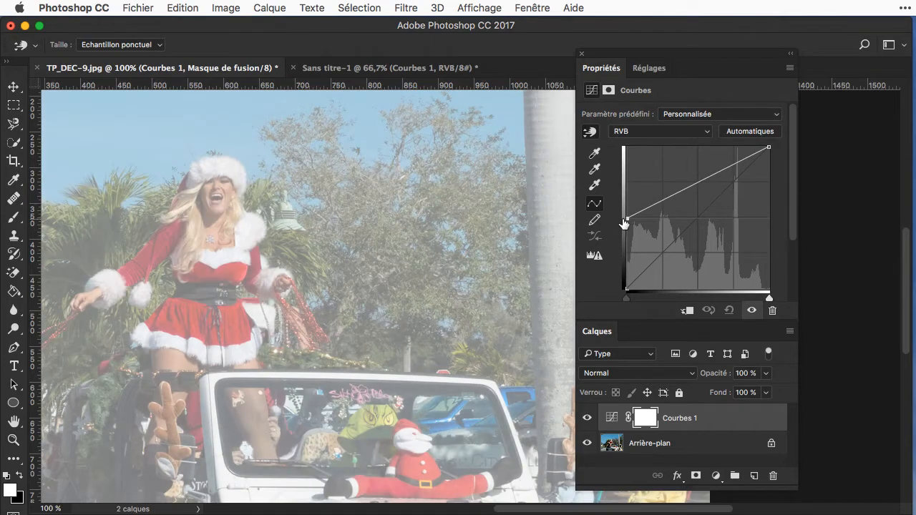
{"action": "mouse_move", "coordinate": [624, 223]}
{"action": "left_mouse_down"}
{"action": "mouse_move", "coordinate": [609, 296]}
{"action": "mouse_move", "coordinate": [610, 223]}
{"action": "left_mouse_up"}
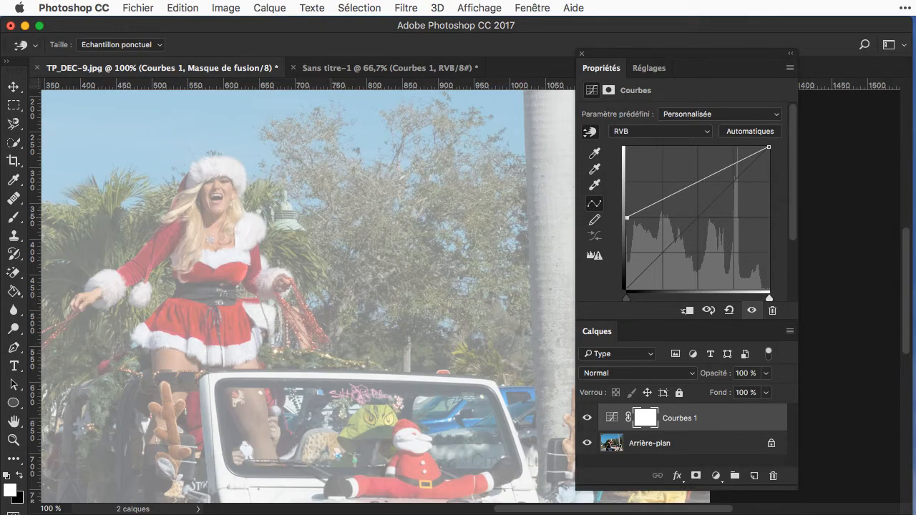
{"action": "left_click_drag", "start_coordinate": [626, 217], "coordinate": [617, 291]}
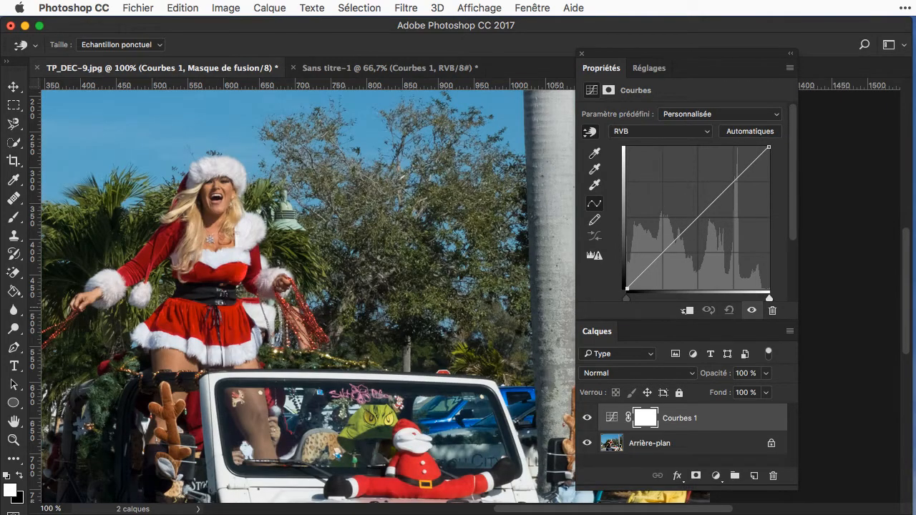
Step: Inspect the white-point eyedropper's target highlight colour and accept it at RGB 249, 249, 249
{"action": "mouse_move", "coordinate": [769, 148]}
{"action": "left_mouse_down"}
{"action": "mouse_move", "coordinate": [766, 254]}
{"action": "mouse_move", "coordinate": [769, 147]}
{"action": "left_mouse_up"}
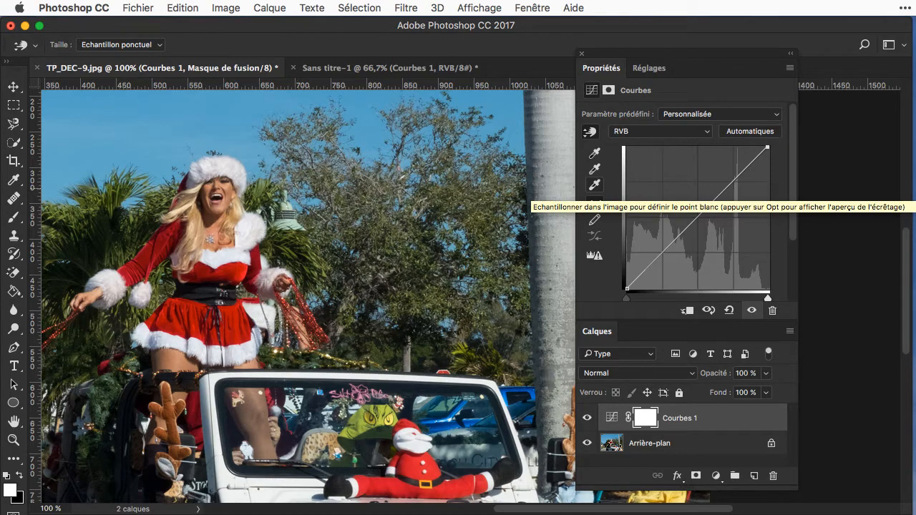
{"action": "left_click", "coordinate": [593, 185]}
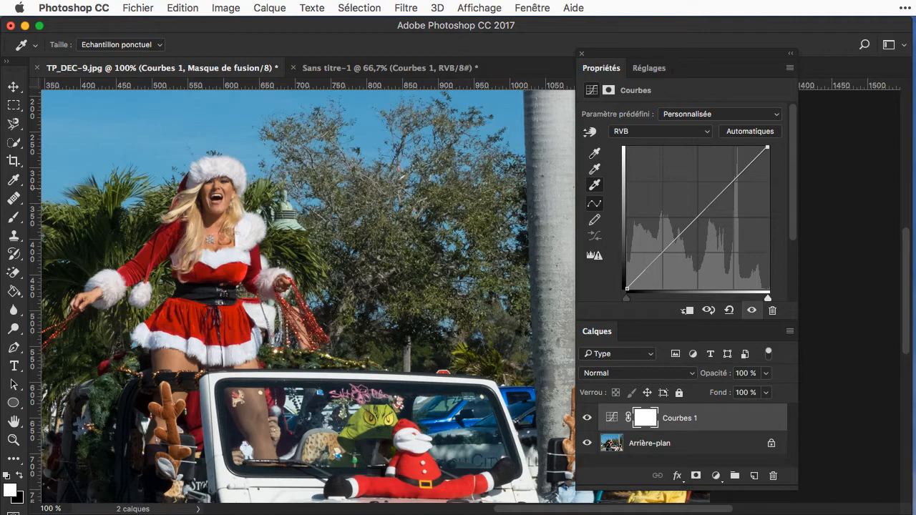
{"action": "double_click", "coordinate": [593, 185]}
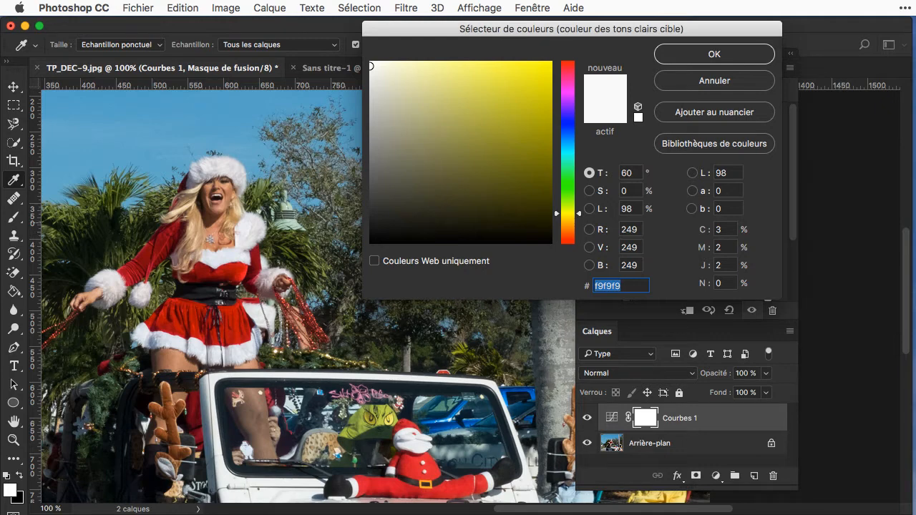
{"action": "left_click_drag", "start_coordinate": [620, 230], "coordinate": [639, 230]}
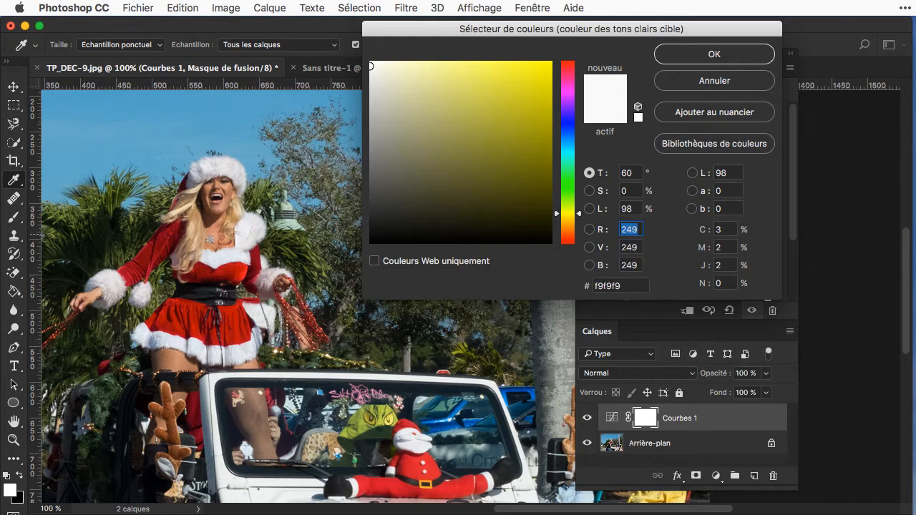
{"action": "double_click", "coordinate": [719, 230]}
{"action": "key", "text": "Return"}
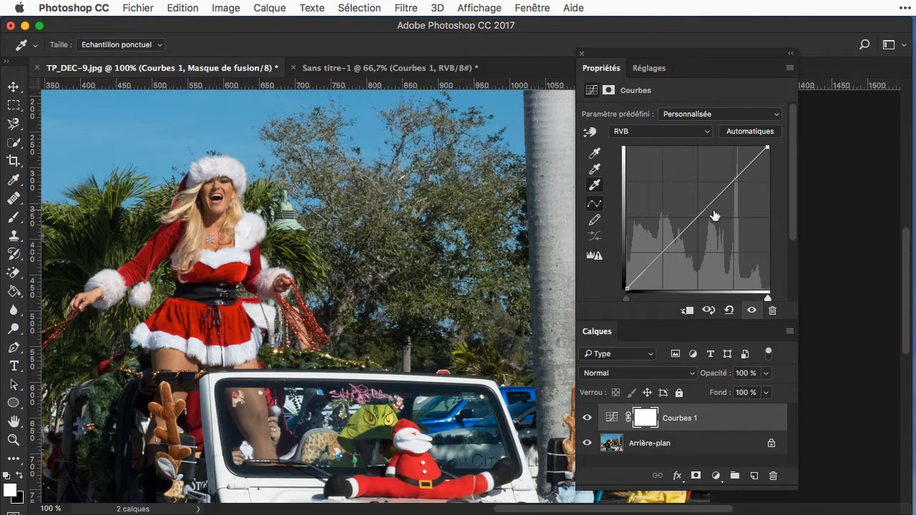
Step: Preview highlight clipping with the curve's white input slider and return the slider to its far end
{"action": "left_click_drag", "start_coordinate": [766, 298], "coordinate": [762, 297]}
{"action": "left_click_drag", "start_coordinate": [762, 299], "coordinate": [768, 299]}
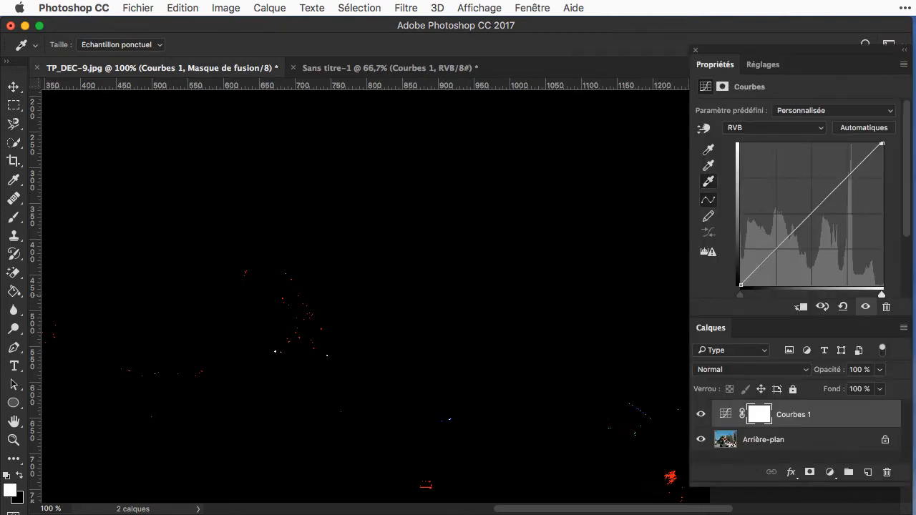
{"action": "mouse_move", "coordinate": [880, 296]}
{"action": "left_mouse_down"}
{"action": "mouse_move", "coordinate": [872, 296]}
{"action": "mouse_move", "coordinate": [882, 296]}
{"action": "left_mouse_up"}
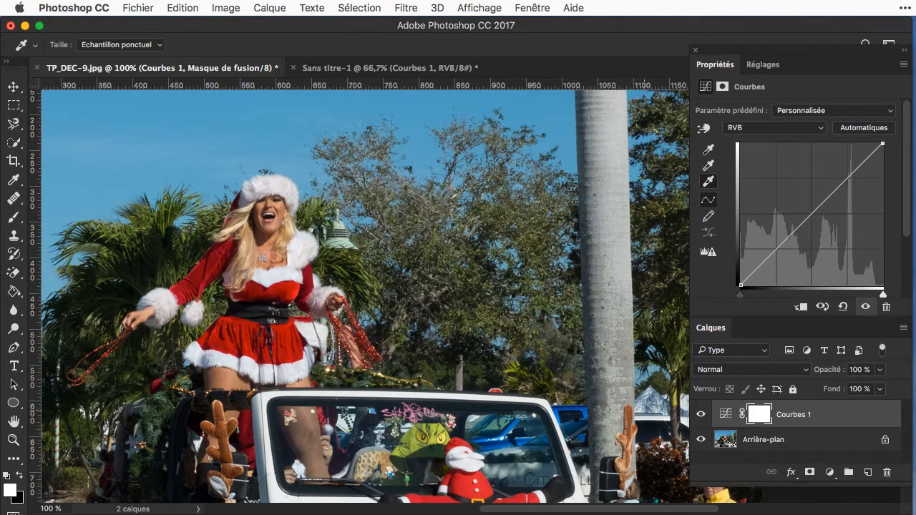
Step: Set the white point by sampling the white car behind the palm trunk
{"action": "scroll", "coordinate": [364, 293], "scroll_direction": "right", "scroll_amount": 10}
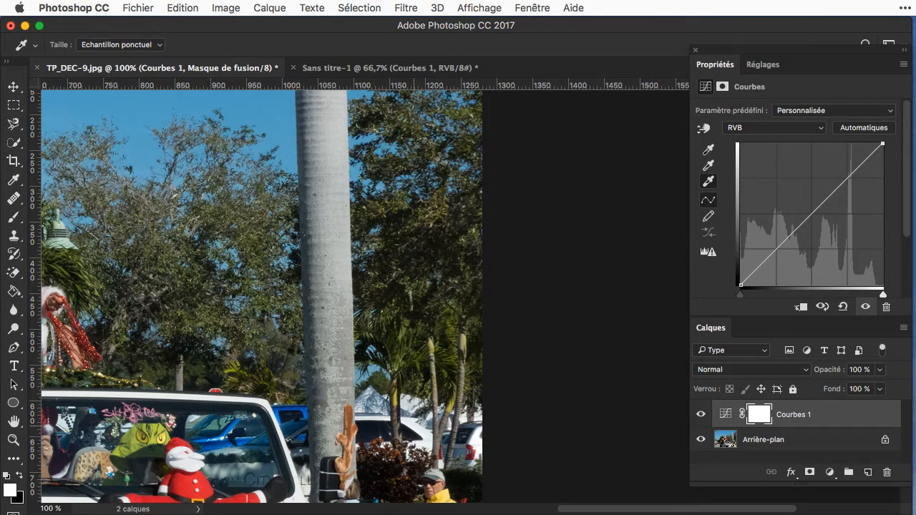
{"action": "left_click", "coordinate": [413, 426]}
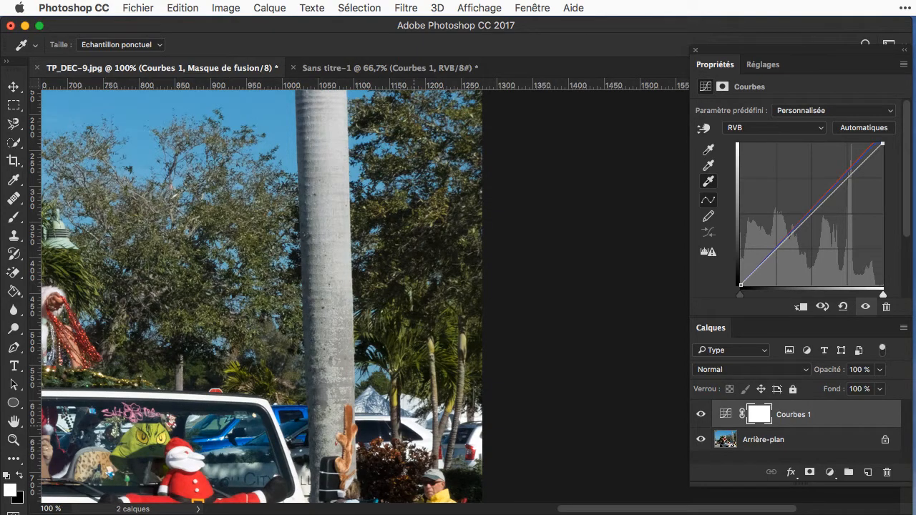
{"action": "scroll", "coordinate": [365, 293], "scroll_direction": "left", "scroll_amount": 10}
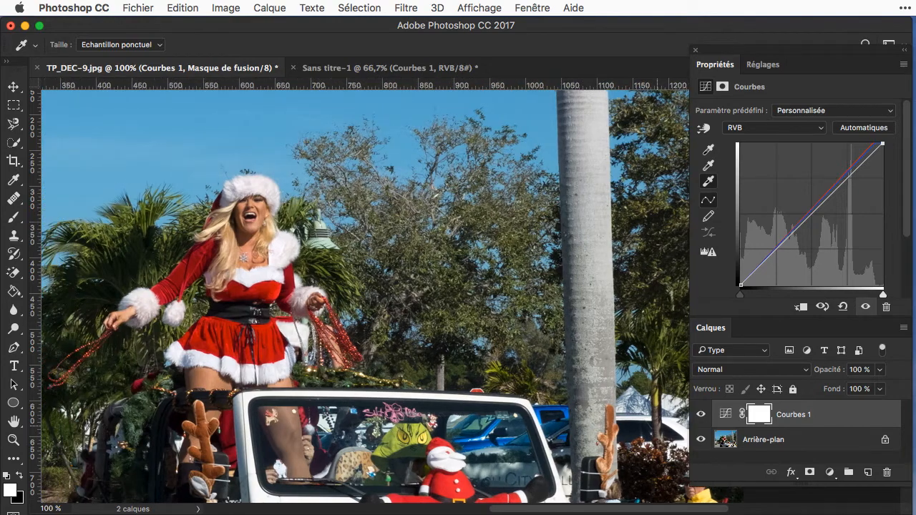
Step: Check the black input slider and set the black point by sampling the woman's black belt
{"action": "left_click", "coordinate": [708, 149]}
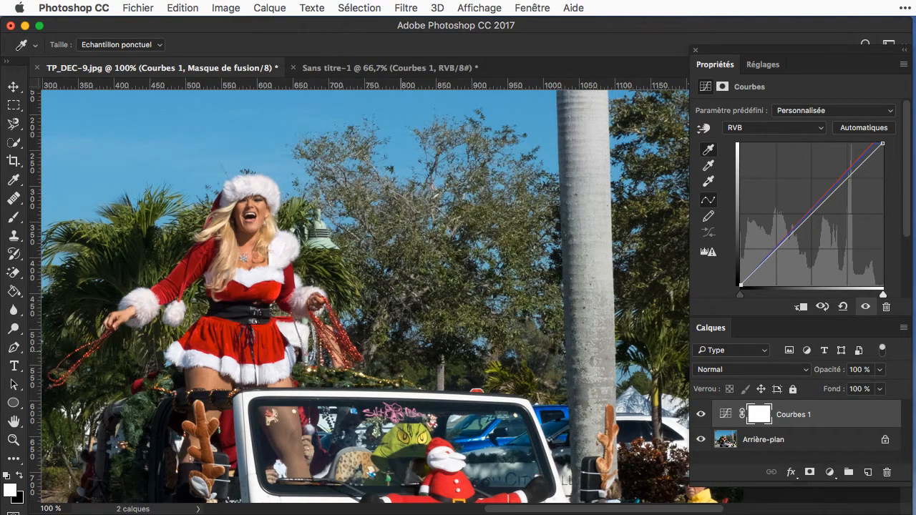
{"action": "mouse_move", "coordinate": [740, 294]}
{"action": "left_mouse_down"}
{"action": "mouse_move", "coordinate": [759, 294]}
{"action": "mouse_move", "coordinate": [739, 294]}
{"action": "left_mouse_up"}
{"action": "left_click", "coordinate": [221, 305]}
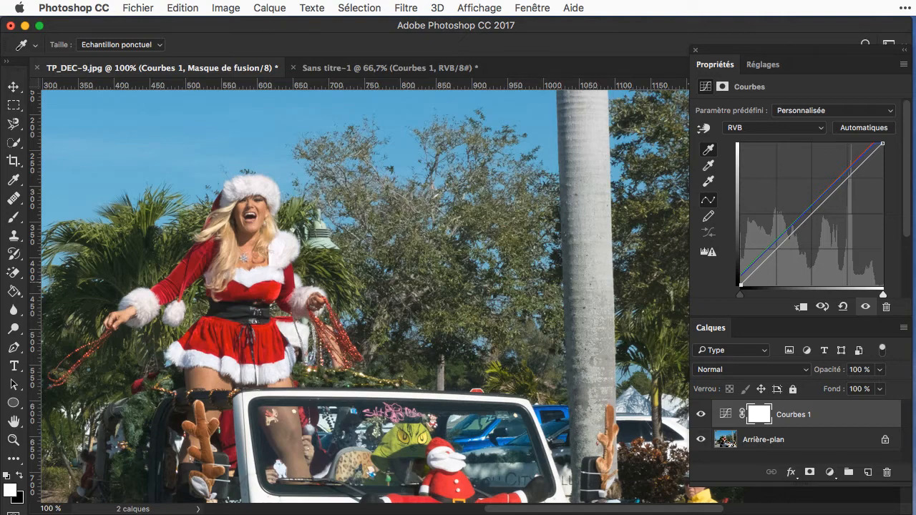
Step: Turn on Couleurs d'épreuve for the photo and deactivate the black-point eyedropper
{"action": "left_click", "coordinate": [479, 7]}
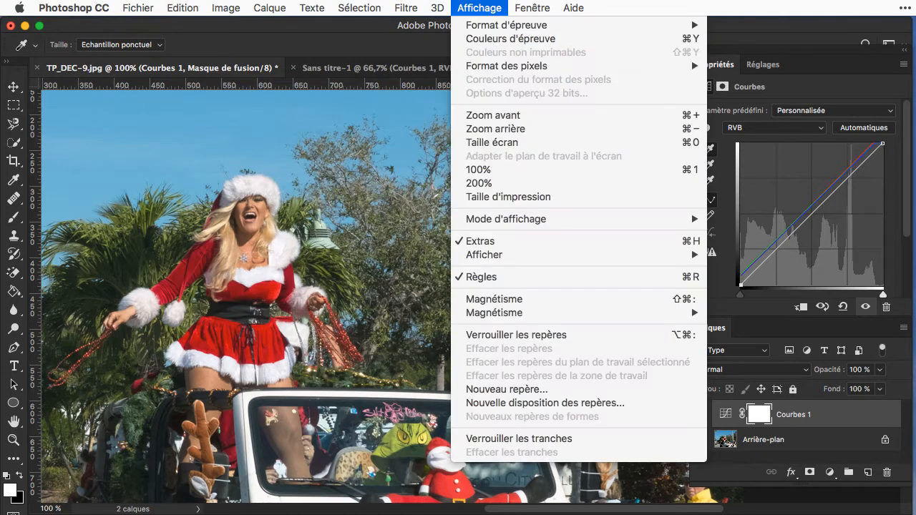
{"action": "mouse_move", "coordinate": [506, 25]}
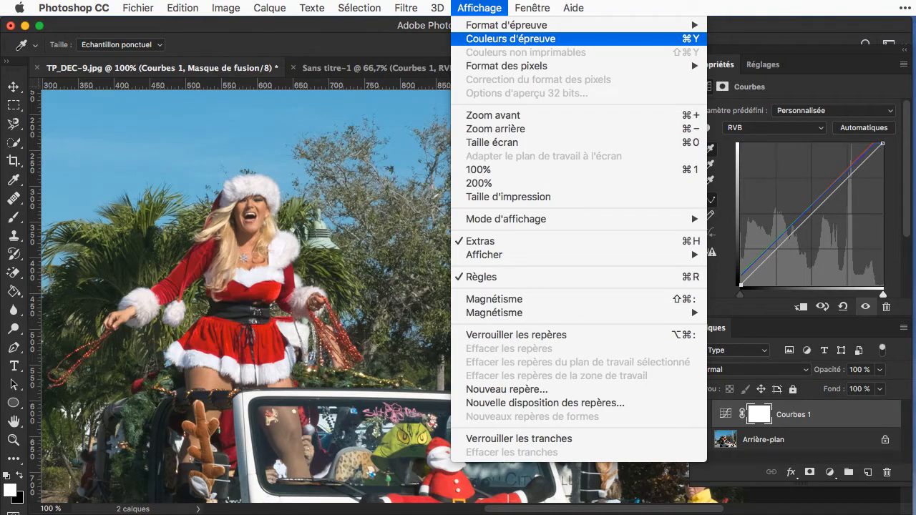
{"action": "left_click", "coordinate": [510, 38]}
{"action": "left_click", "coordinate": [708, 150]}
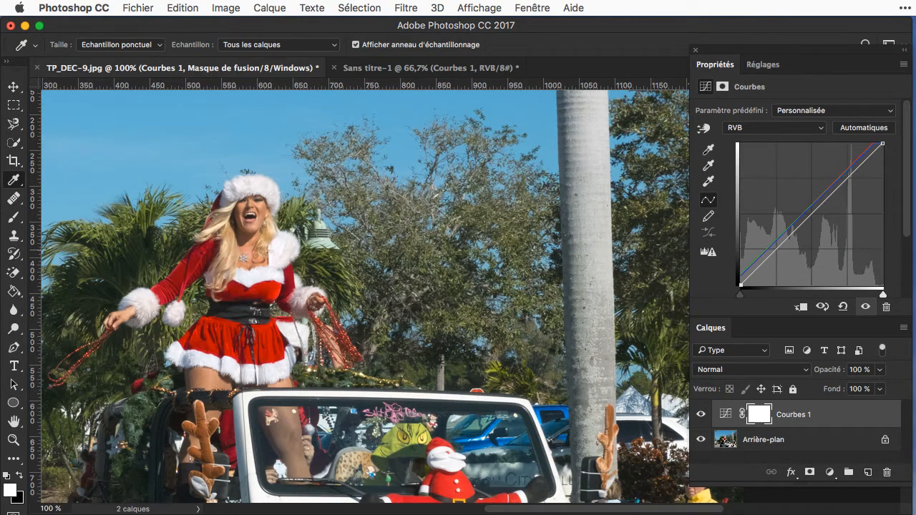
Step: Shape a contrast S-curve on RVB by lowering the quarter tones and raising the three-quarter tones, and compare with the adjustment hidden
{"action": "left_click", "coordinate": [776, 249]}
{"action": "mouse_move", "coordinate": [777, 250]}
{"action": "left_mouse_down"}
{"action": "mouse_move", "coordinate": [776, 190]}
{"action": "mouse_move", "coordinate": [776, 258]}
{"action": "left_mouse_up"}
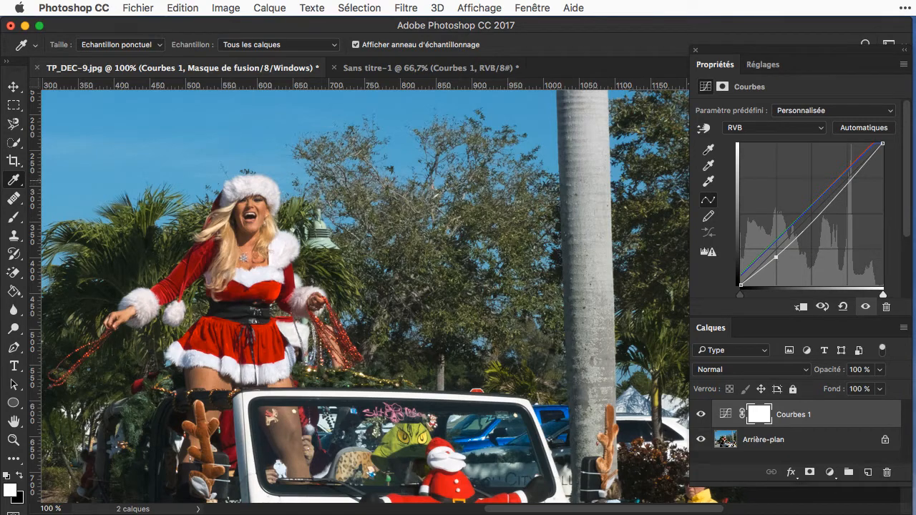
{"action": "left_click_drag", "start_coordinate": [850, 177], "coordinate": [851, 163]}
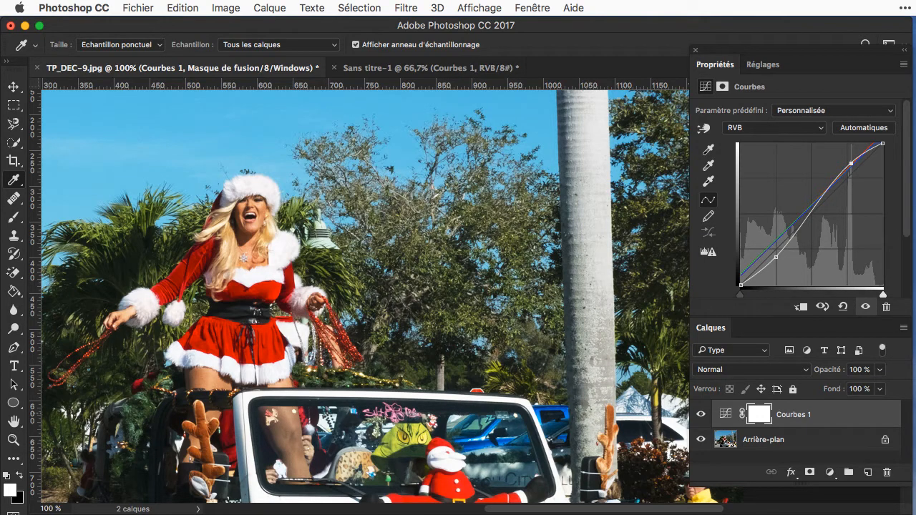
{"action": "left_click", "coordinate": [700, 414]}
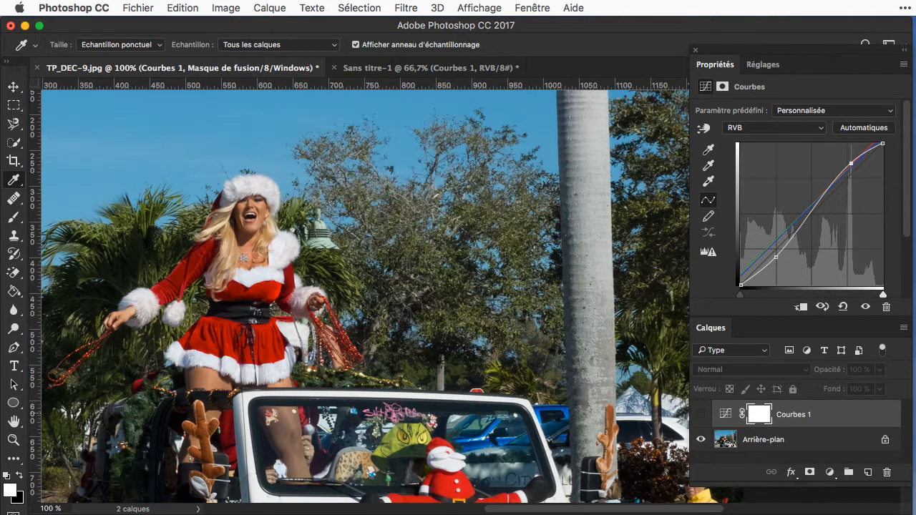
{"action": "left_click", "coordinate": [865, 306]}
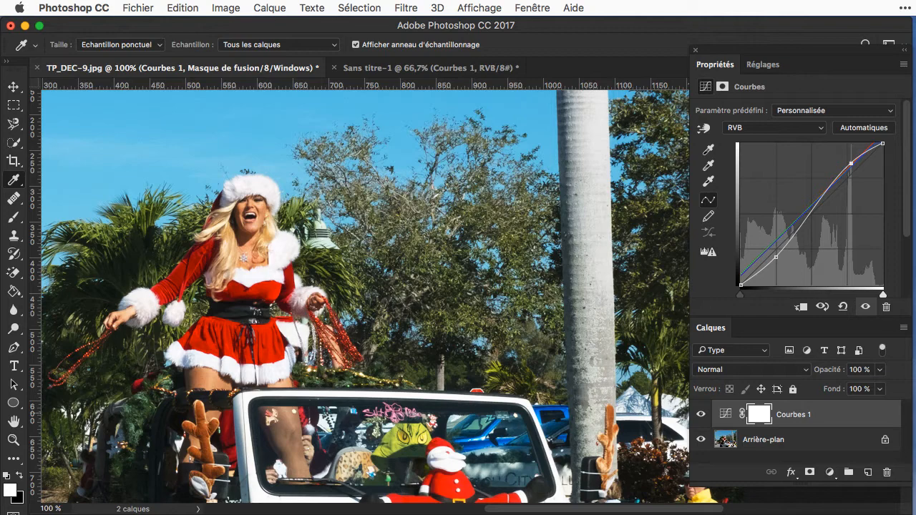
Step: Try brightening the sky with the on-image adjustment tool and delete the curve point it adds
{"action": "left_click", "coordinate": [703, 128]}
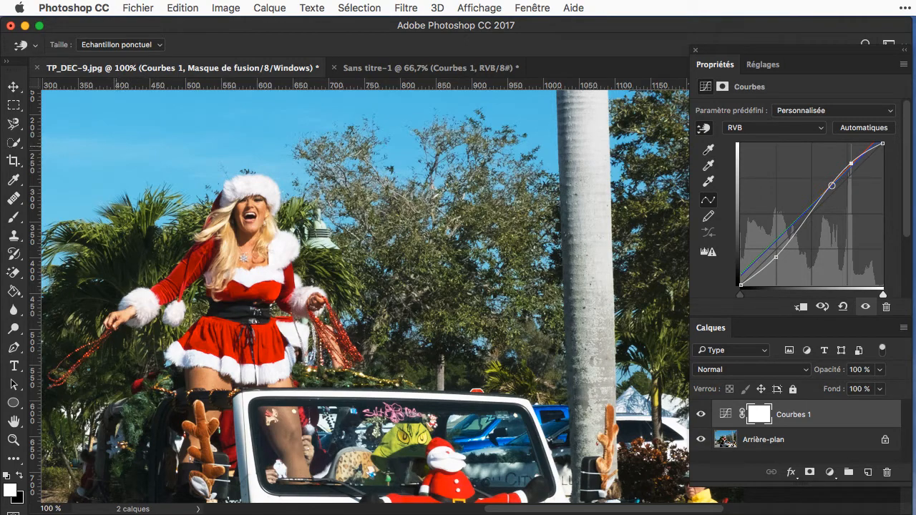
{"action": "left_click_drag", "start_coordinate": [165, 159], "coordinate": [272, 149]}
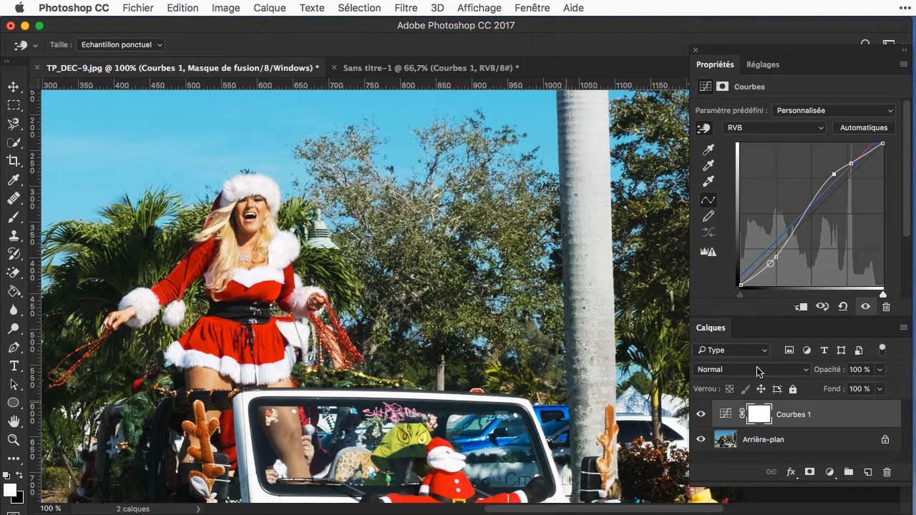
{"action": "left_click", "coordinate": [834, 175]}
{"action": "key", "text": "Delete"}
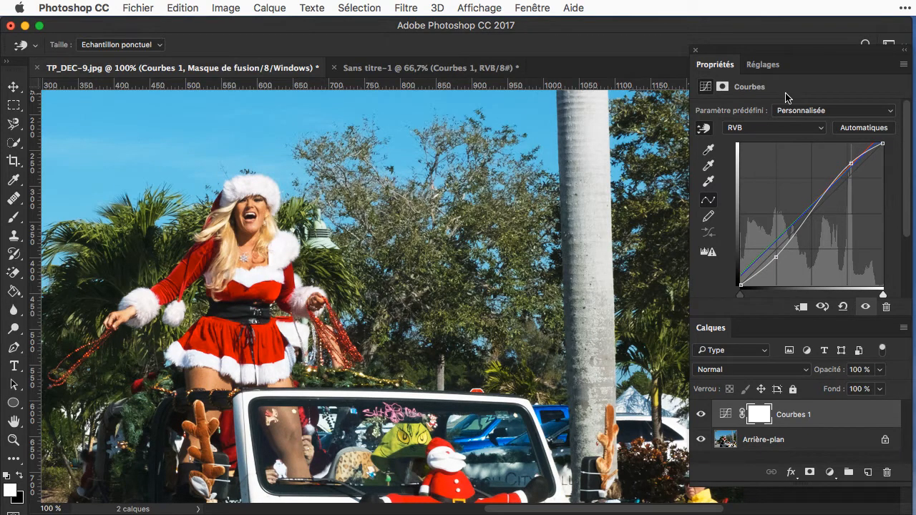
Step: View the Rouge, Vert and Bleu channel curves in turn and browse the Curves presets without applying one
{"action": "left_click", "coordinate": [822, 129]}
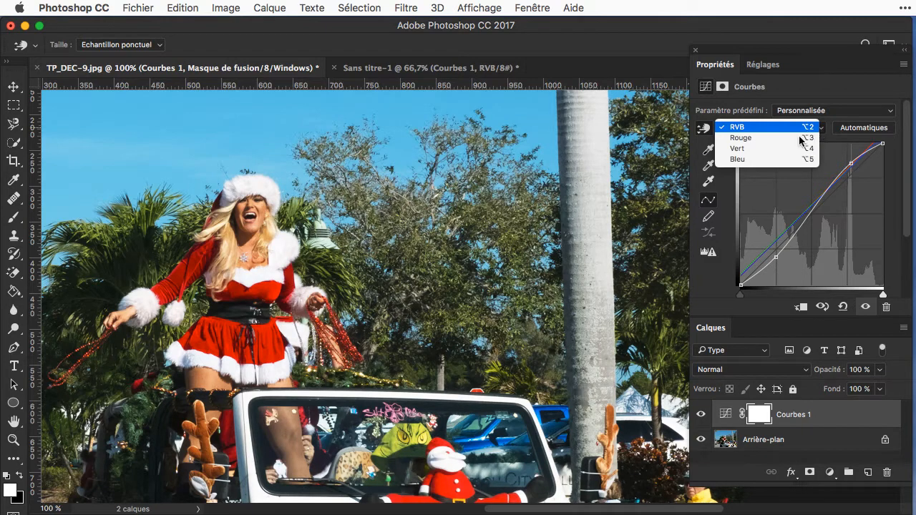
{"action": "left_click", "coordinate": [793, 138]}
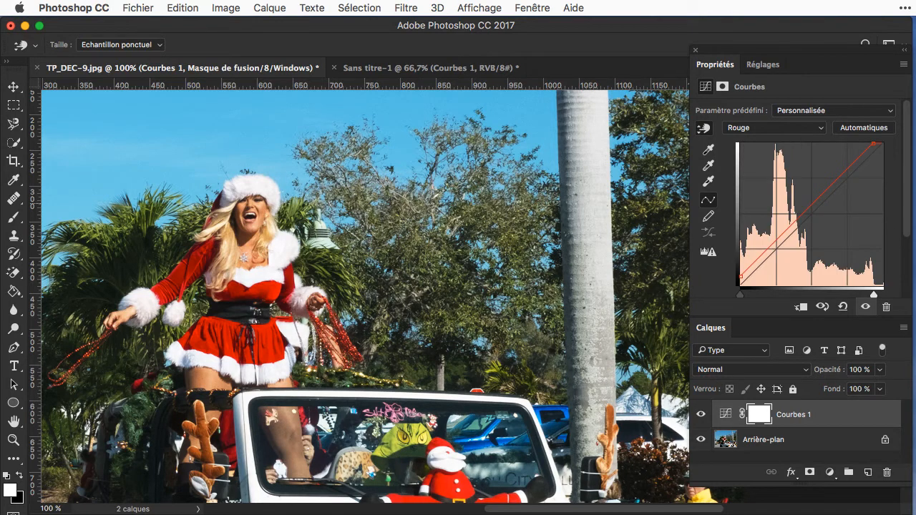
{"action": "left_click", "coordinate": [811, 128]}
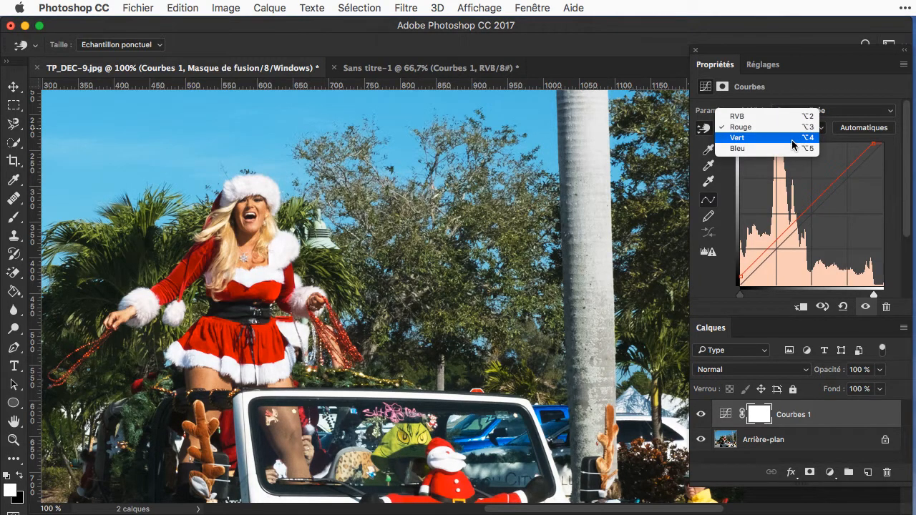
{"action": "left_click", "coordinate": [792, 139]}
{"action": "left_click", "coordinate": [793, 129]}
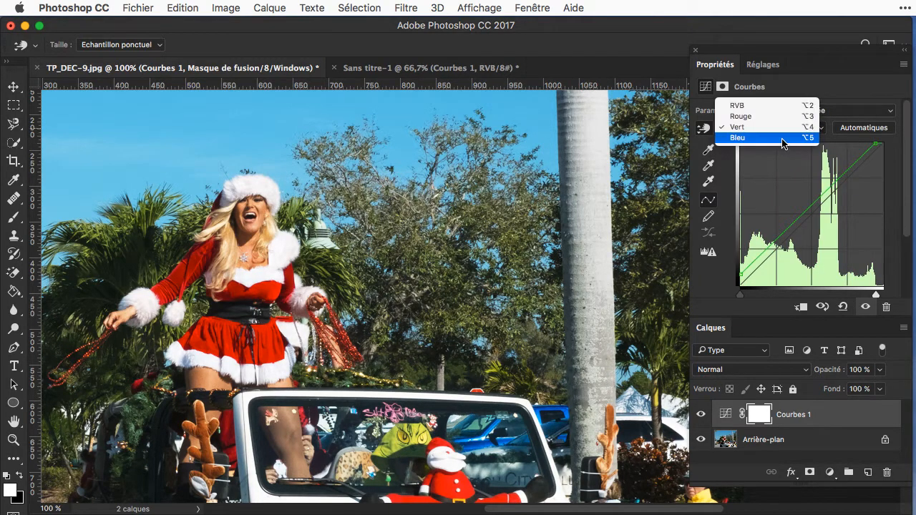
{"action": "left_click", "coordinate": [782, 140]}
{"action": "left_click", "coordinate": [841, 112]}
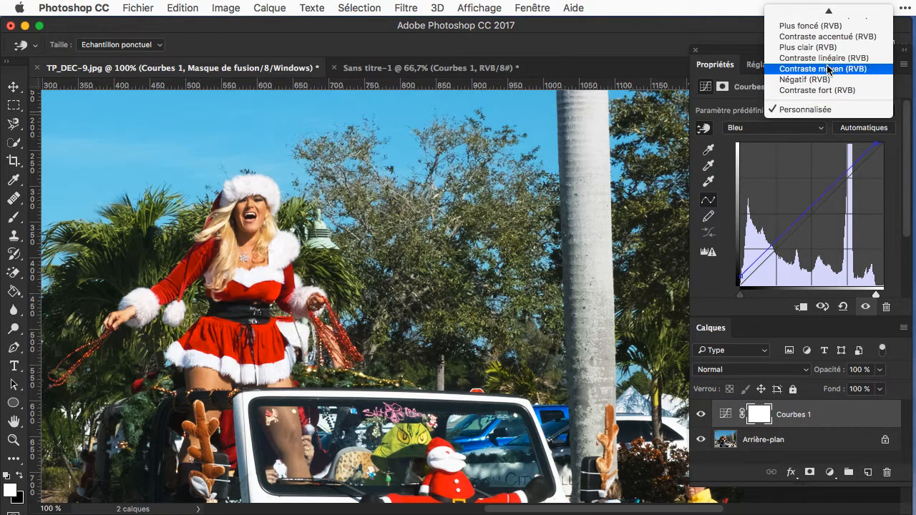
{"action": "left_click", "coordinate": [799, 154]}
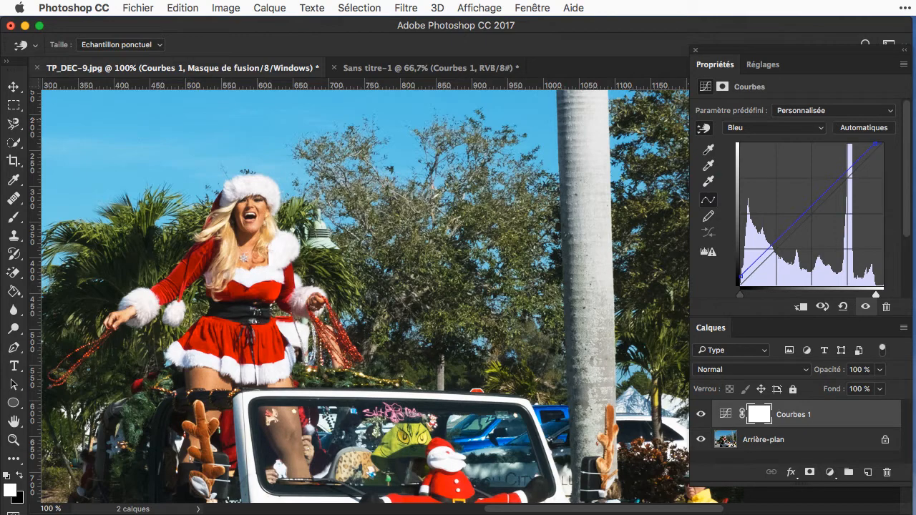
Step: Inspect the mask properties of Courbes 1, return to its curve settings, and check the layer's Opacité slider
{"action": "left_click", "coordinate": [726, 414]}
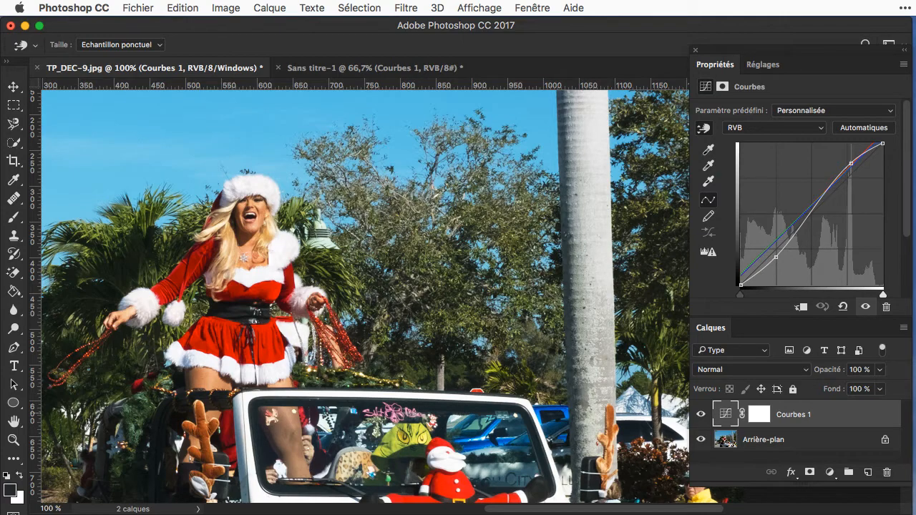
{"action": "left_click", "coordinate": [759, 414]}
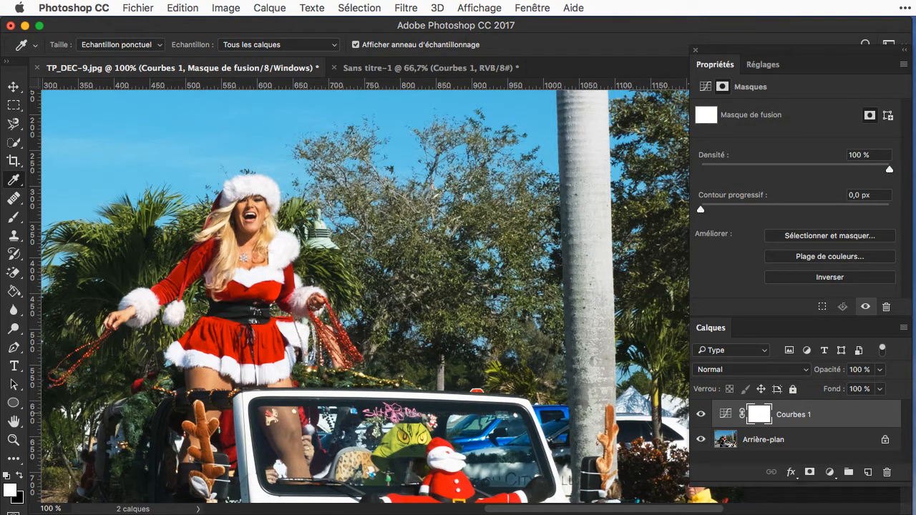
{"action": "left_click", "coordinate": [725, 414]}
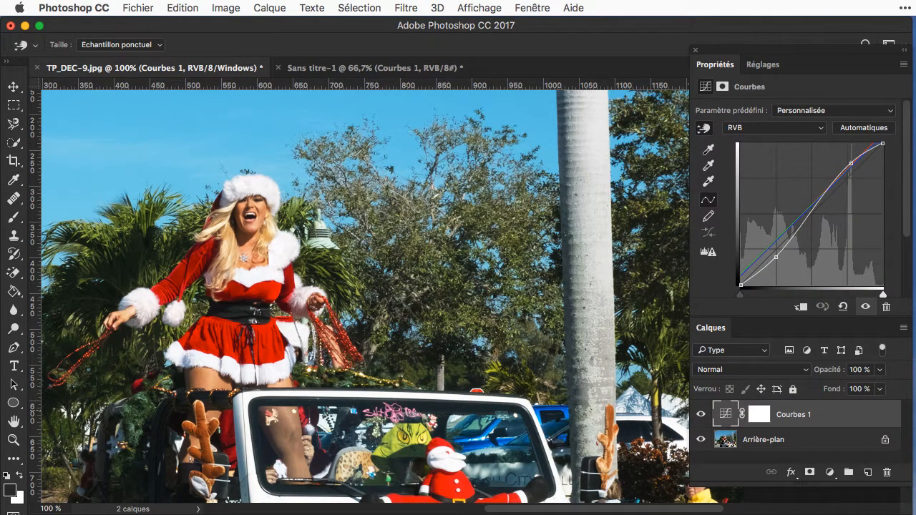
{"action": "left_click", "coordinate": [879, 388]}
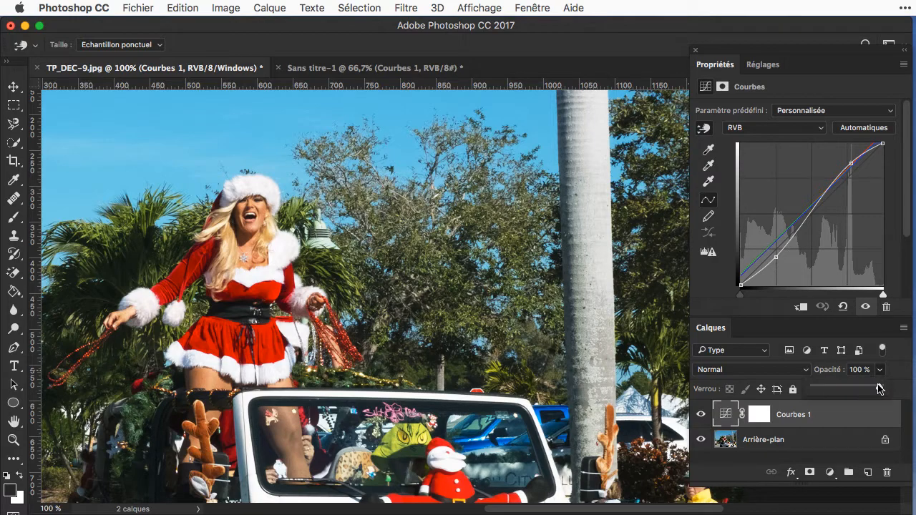
{"action": "mouse_move", "coordinate": [879, 388]}
{"action": "left_mouse_down"}
{"action": "mouse_move", "coordinate": [839, 388]}
{"action": "mouse_move", "coordinate": [883, 390]}
{"action": "left_mouse_up"}
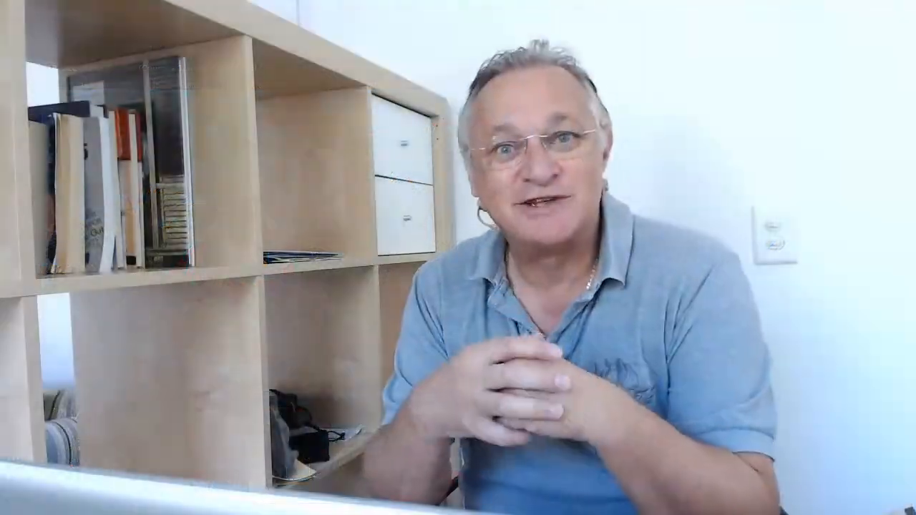